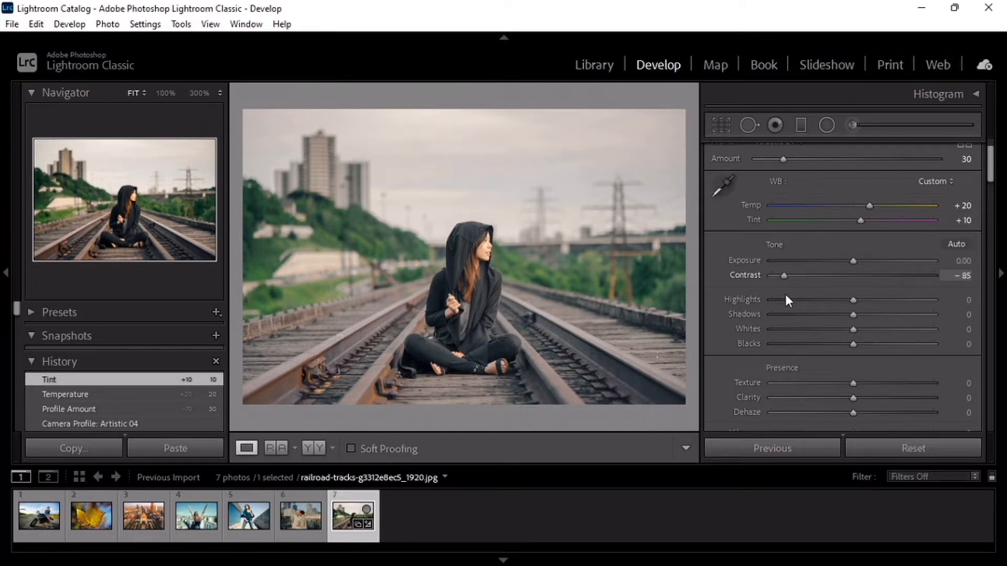
Step: Set the photo's tone to Highlights -100, Shadows +82, Whites -100 and Blacks -60
left_click_drag(845, 303, 762, 310)
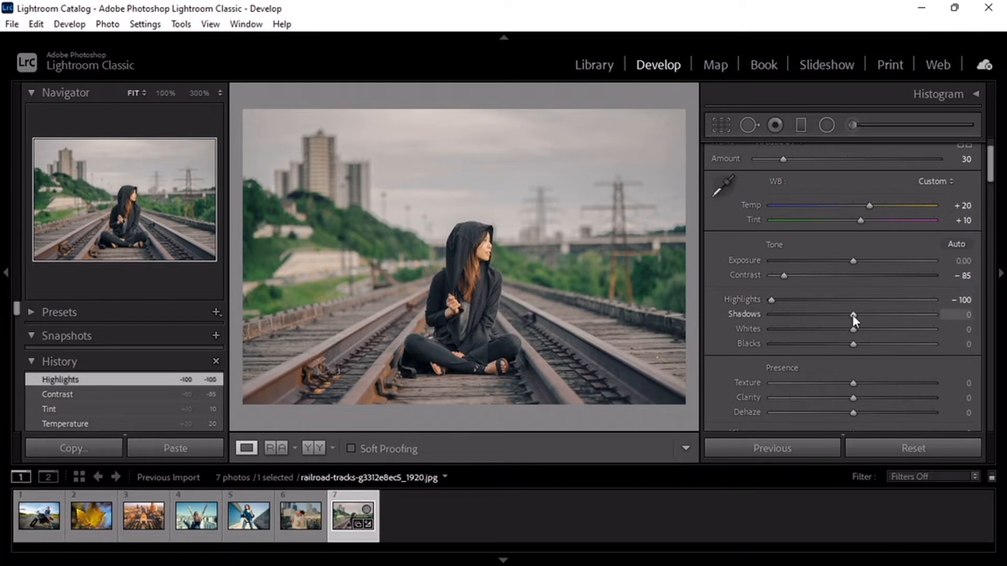
left_click_drag(851, 315, 920, 331)
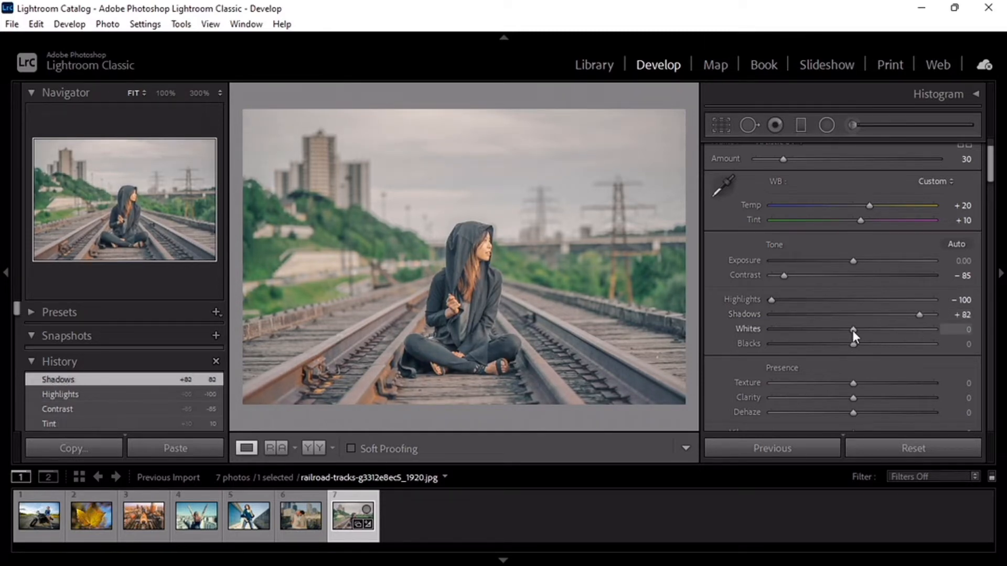
left_click_drag(854, 331, 748, 333)
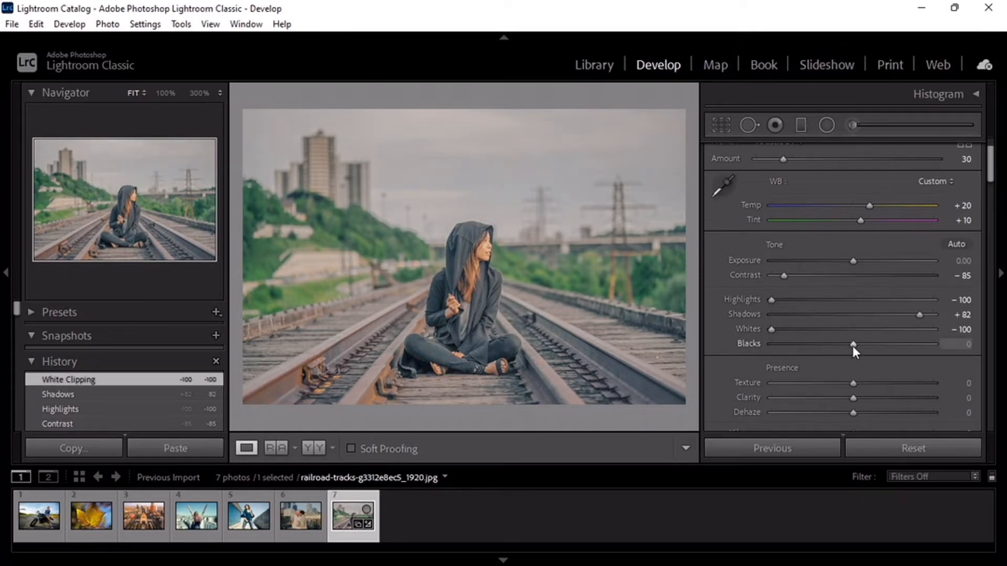
left_click_drag(853, 345, 804, 354)
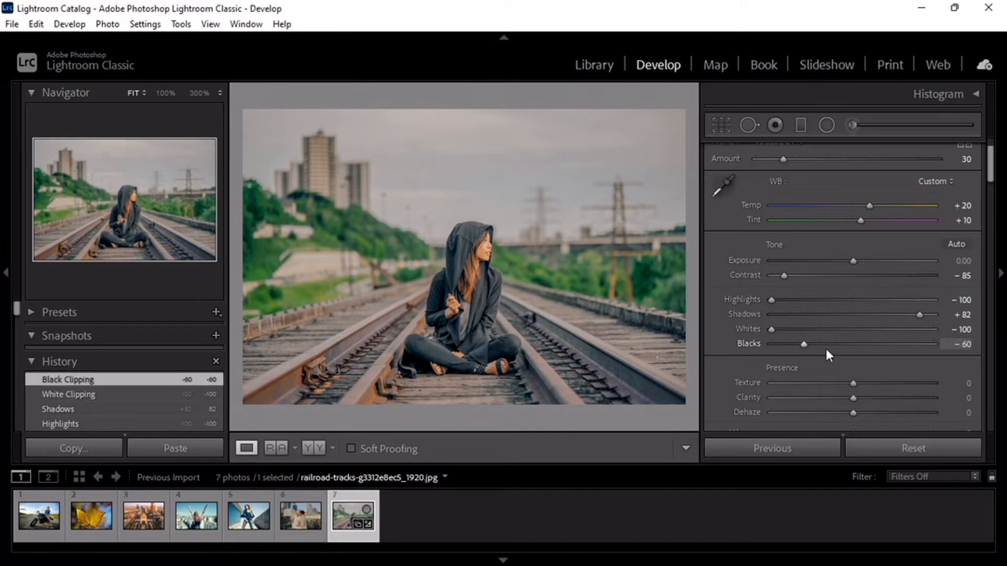
Step: Adjust presence with Texture -20, Clarity +35, Dehaze +20, Vibrance +40 and Saturation +20
scroll(833, 325, "down", 3)
left_click_drag(851, 278, 888, 336)
left_click_drag(853, 343, 870, 345)
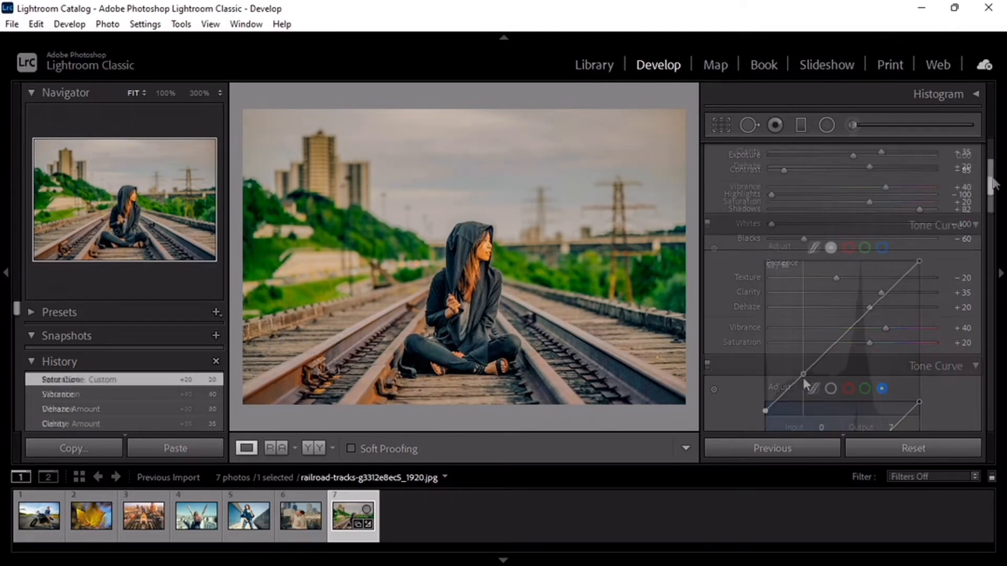
Step: Shape the RGB point curve with points at 65/40 and 129/102, two brighter points, and the white endpoint at 220/255
left_click_drag(804, 378, 803, 394)
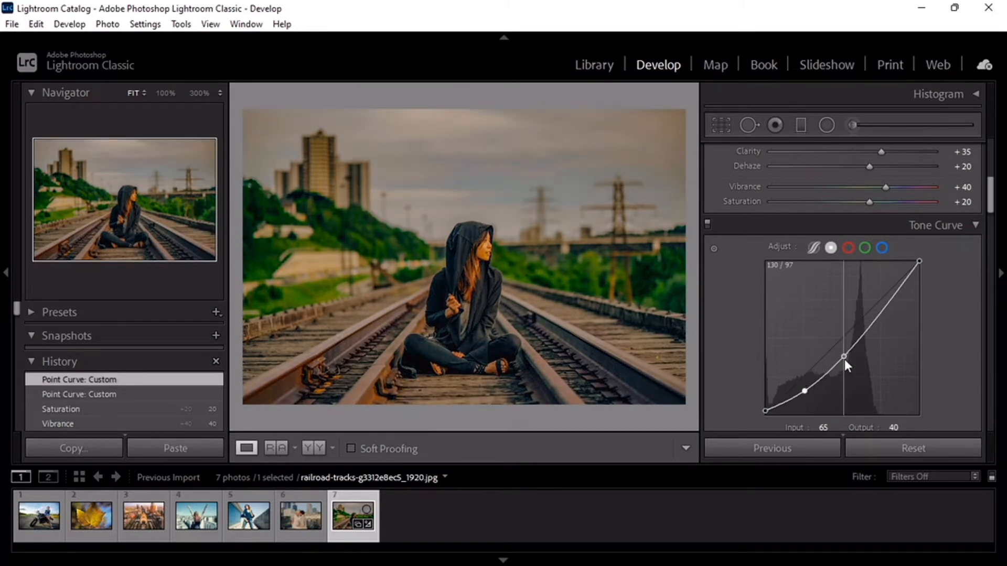
left_click(843, 351)
left_click_drag(843, 351, 843, 353)
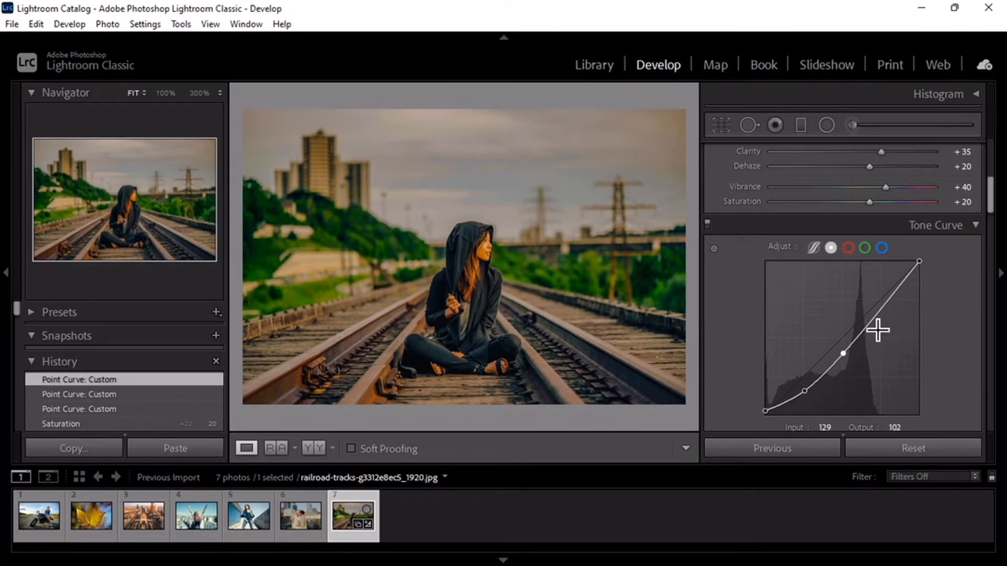
left_click_drag(873, 316, 898, 260)
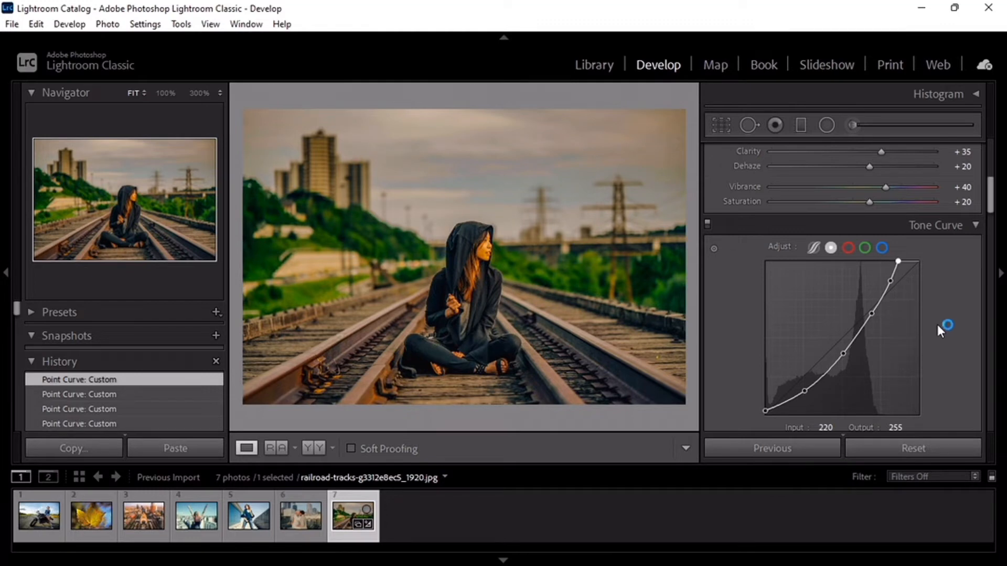
Step: Add a midtone point to the blue channel curve and lower it slightly to input 131, output 122
left_click(883, 247)
left_click_drag(846, 343, 845, 340)
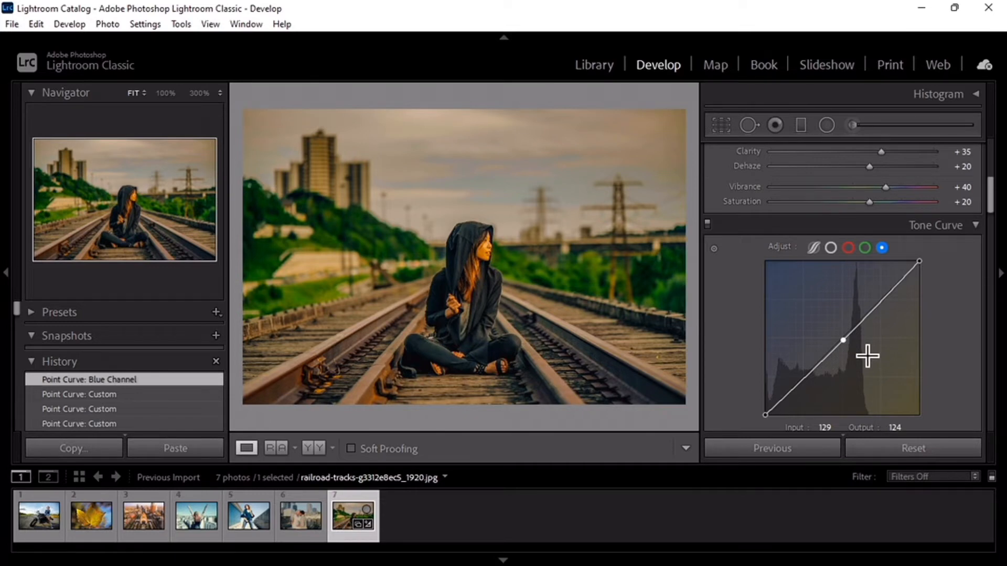
left_click_drag(843, 339, 844, 342)
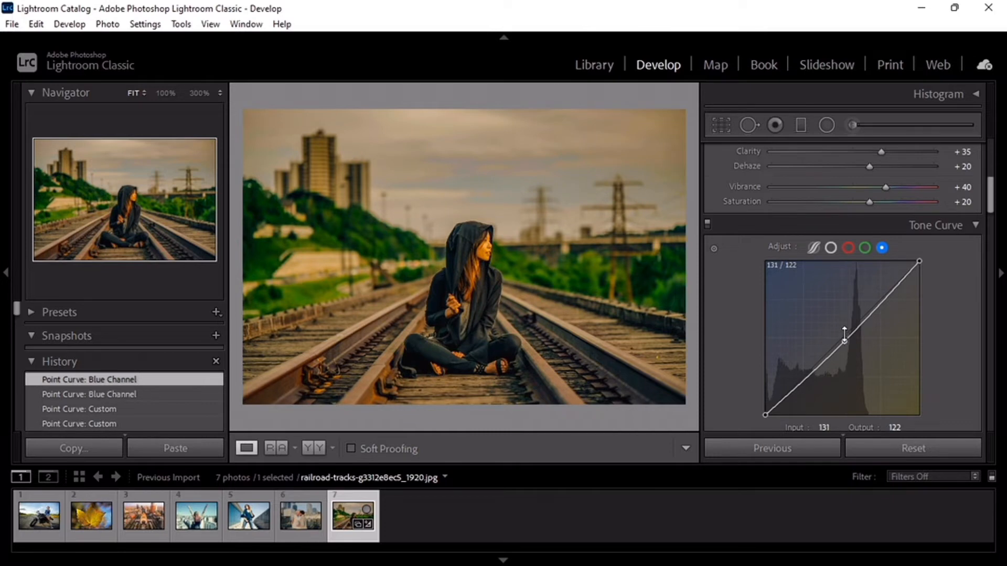
Step: Set the HSL red values to hue -35, saturation -30 and luminance -5
scroll(850, 294, "down", 5)
left_click_drag(854, 262, 829, 266)
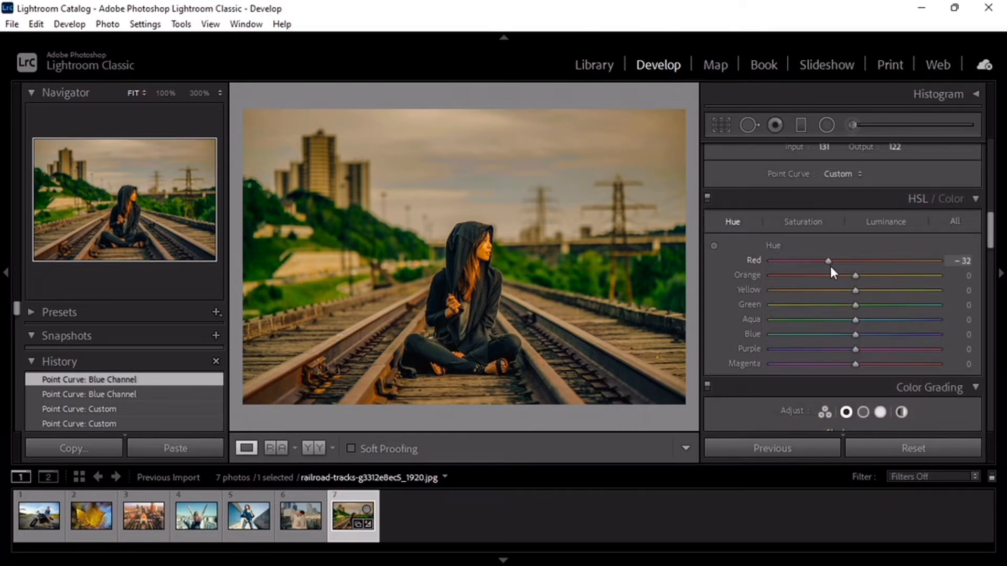
left_click_drag(829, 266, 827, 264)
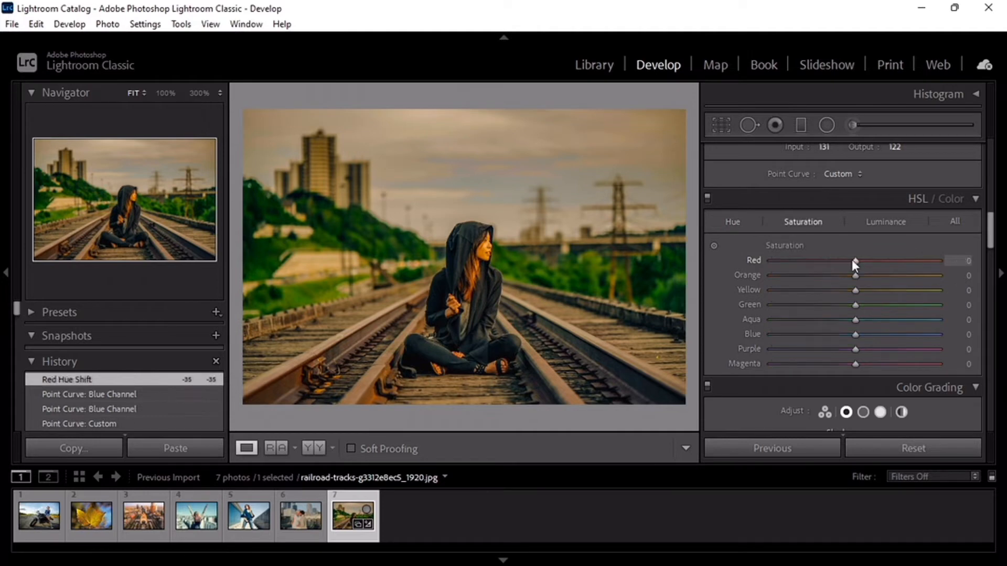
left_click_drag(853, 262, 837, 263)
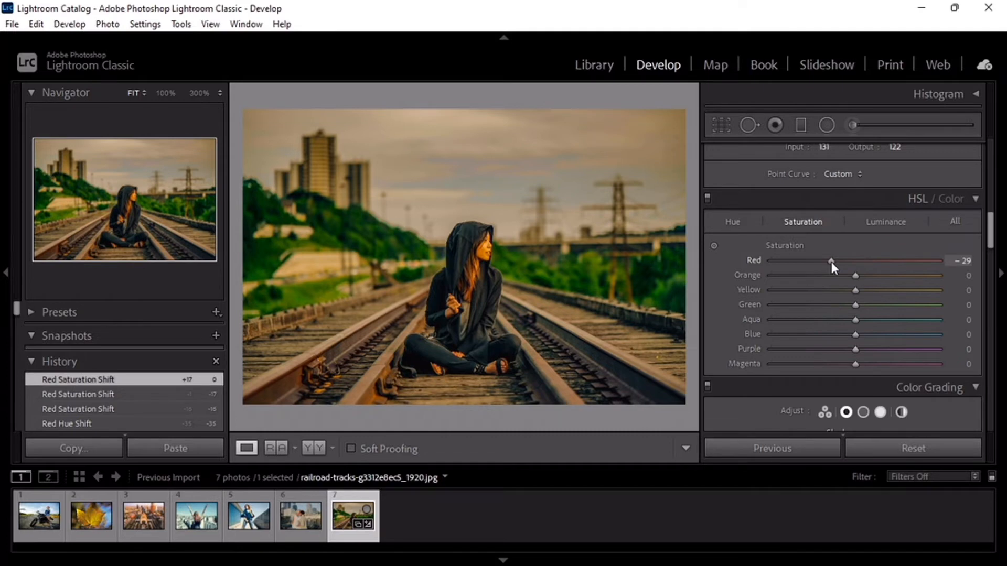
left_click_drag(832, 262, 829, 262)
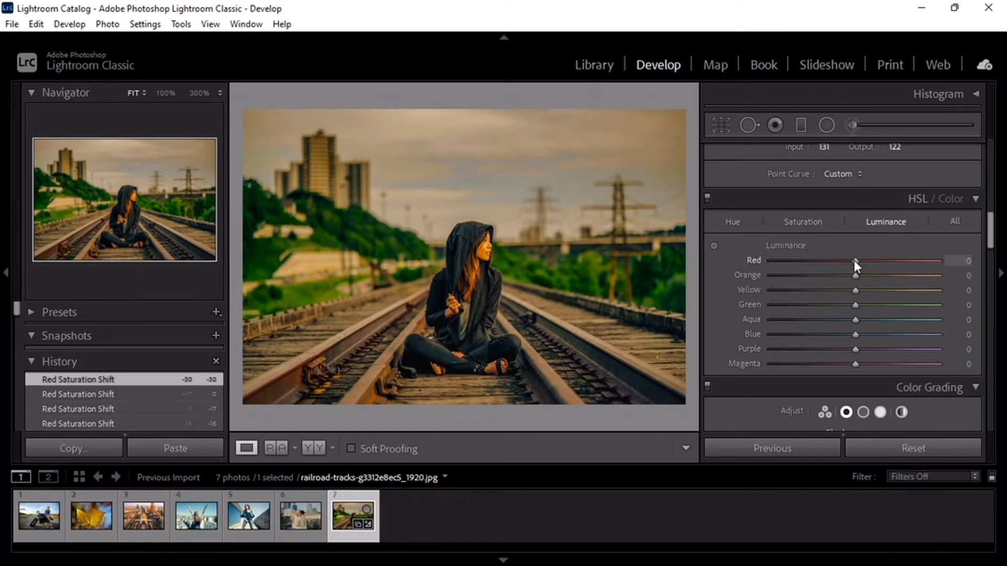
left_click_drag(855, 262, 851, 262)
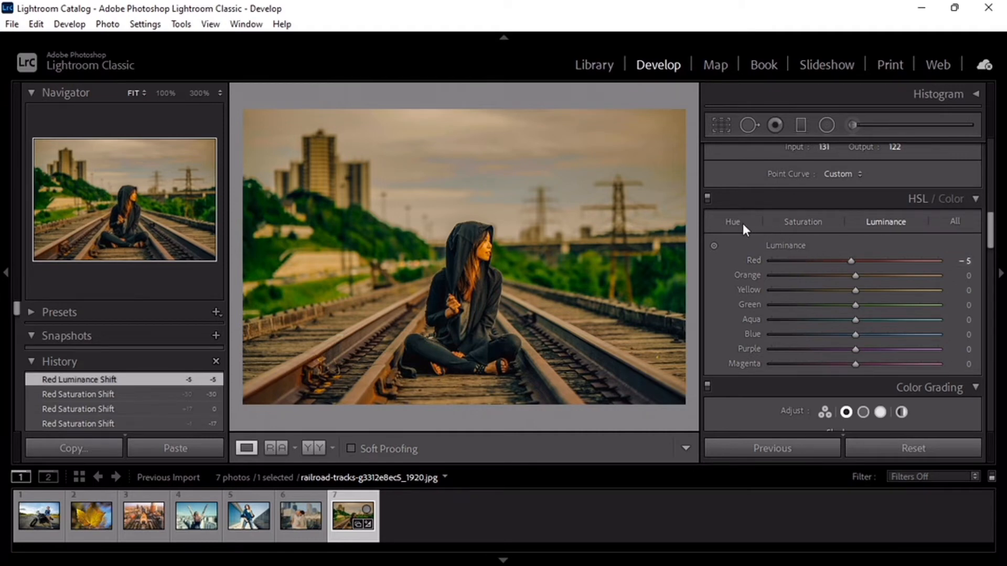
Step: Set the HSL orange values to hue -10, saturation -15 and luminance +20
left_click(743, 224)
left_click_drag(855, 275, 842, 275)
left_click(803, 222)
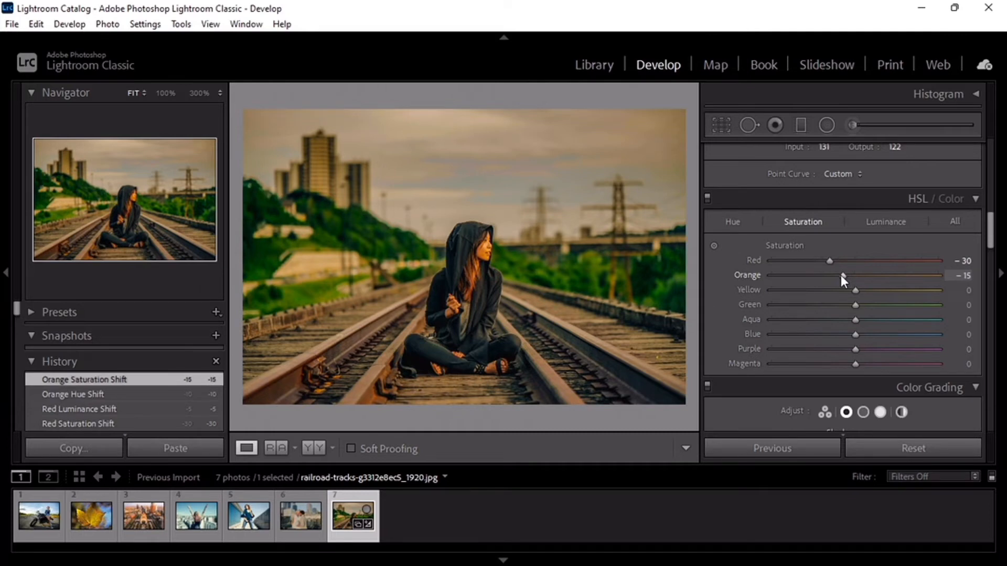
left_click(885, 222)
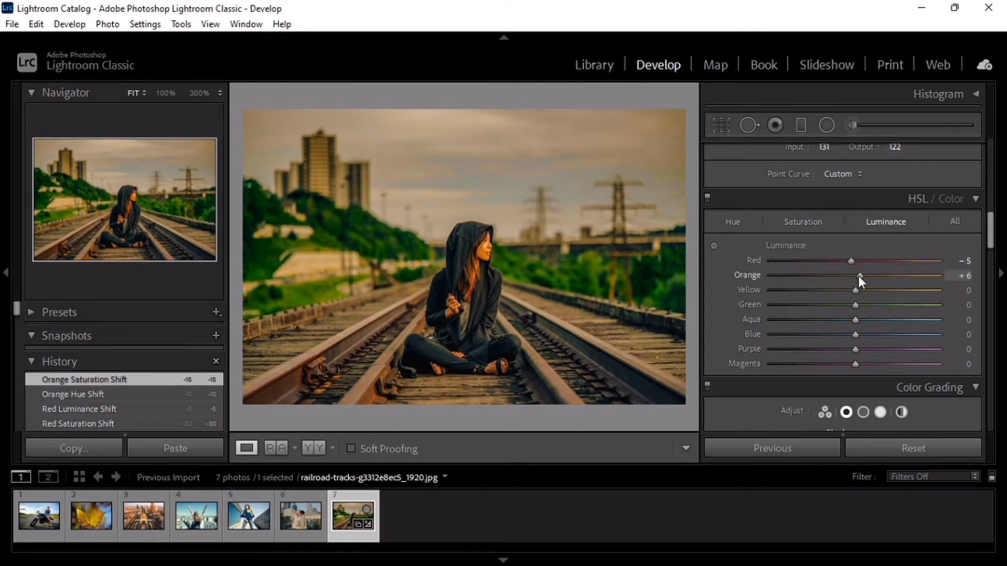
left_click_drag(859, 276, 871, 278)
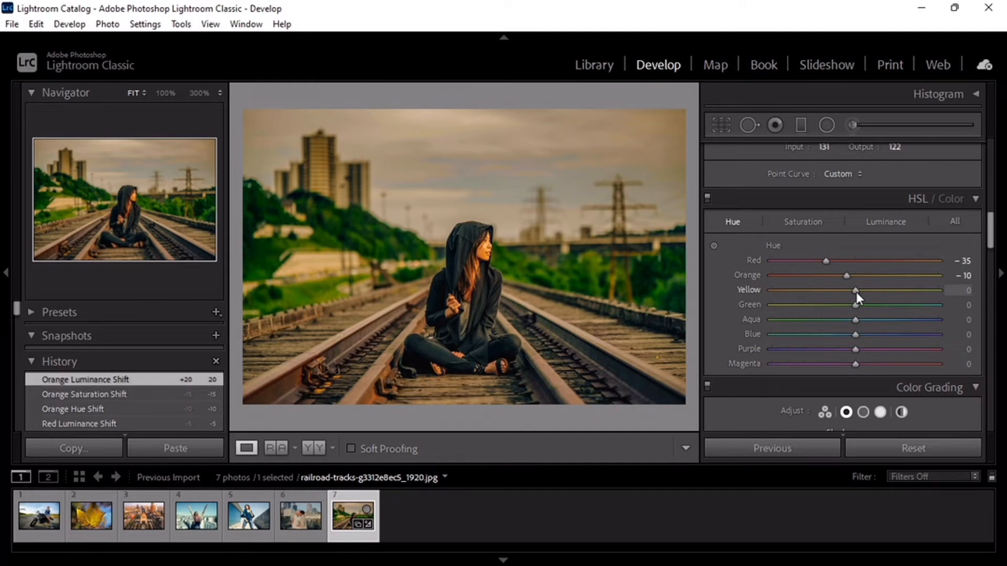
Step: Set the HSL yellow values to hue -100, saturation -100 and luminance +100
left_click_drag(856, 292, 736, 295)
left_click(808, 223)
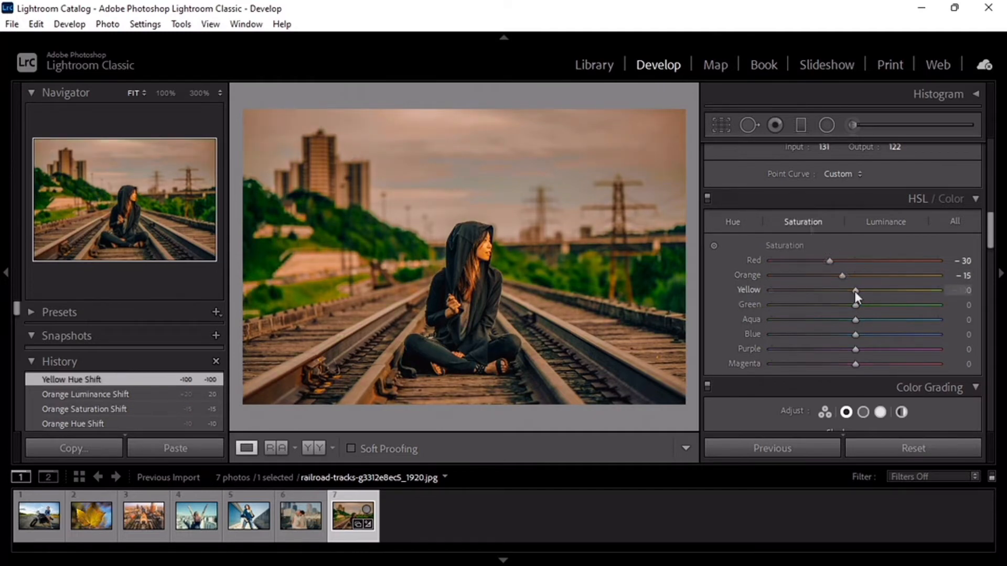
left_click_drag(854, 291, 747, 294)
left_click(890, 225)
left_click_drag(856, 289, 944, 295)
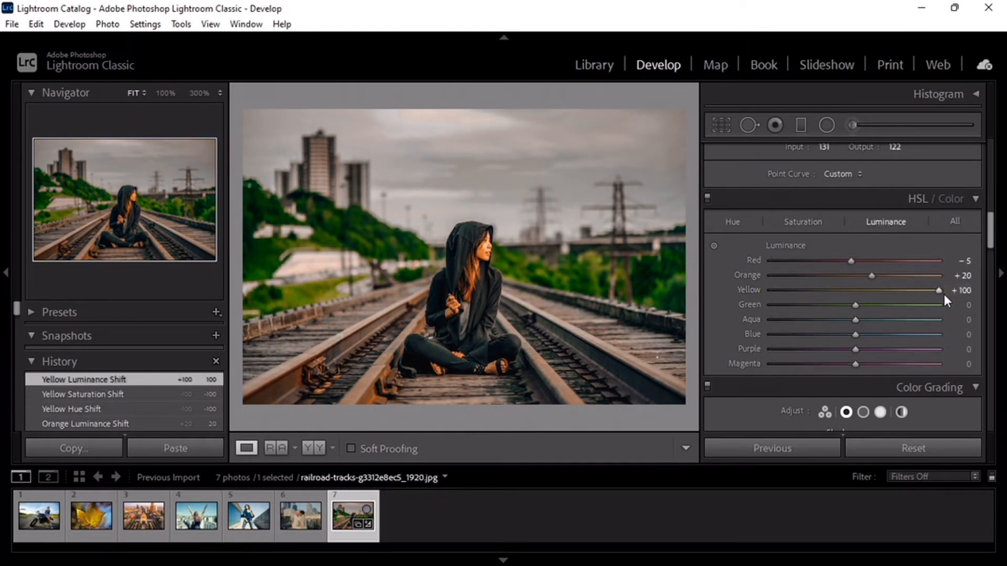
Step: Set the HSL green values to hue +100, saturation -100 and luminance -100
left_click(733, 221)
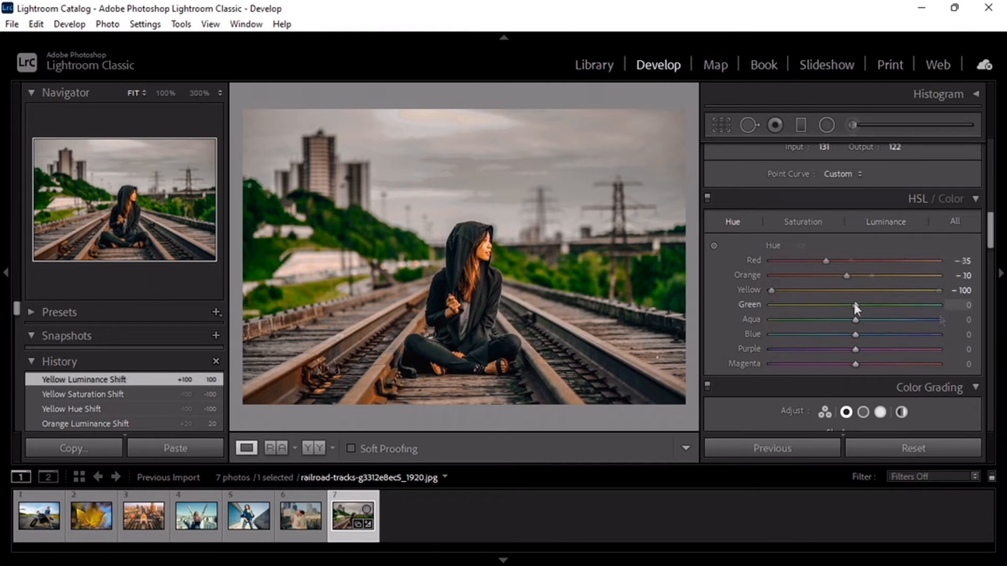
left_click_drag(857, 305, 947, 314)
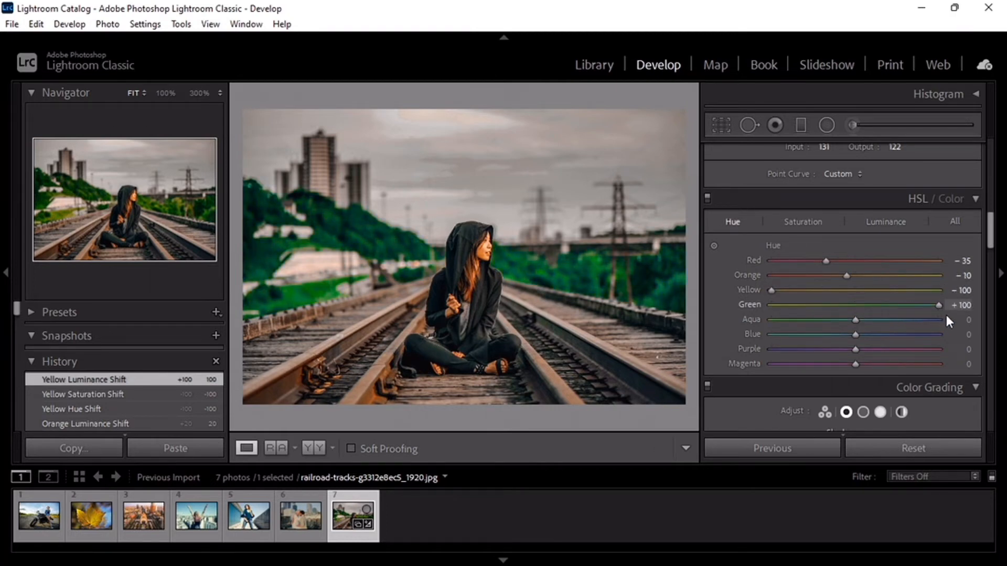
left_click(803, 222)
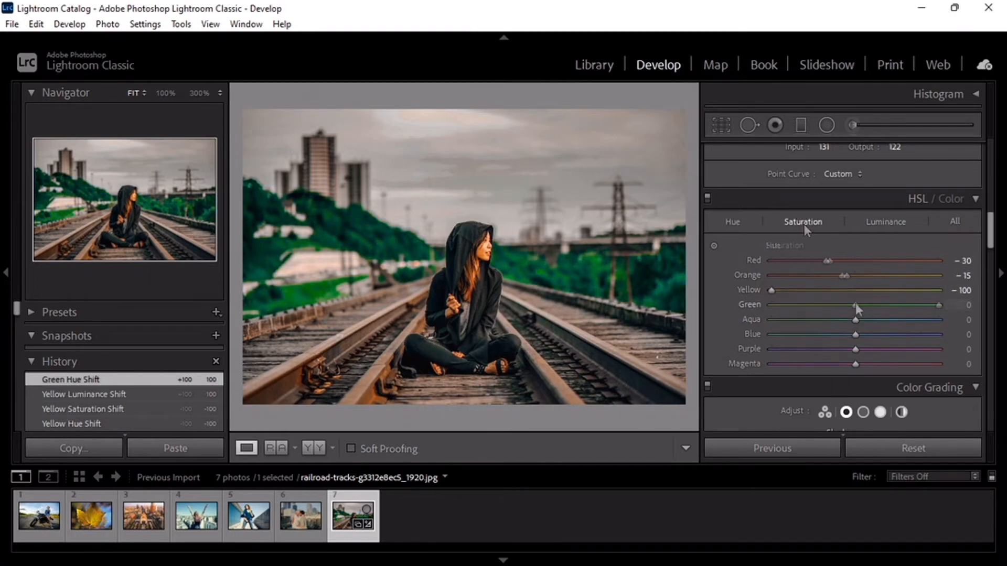
left_click_drag(855, 305, 766, 328)
left_click(886, 221)
Step: Set the HSL aqua values to hue +100, saturation -100 and luminance -100
left_click(732, 222)
left_click(803, 222)
left_click(886, 221)
left_click_drag(856, 320, 770, 328)
Step: Set the HSL blue values to hue -60, saturation -70 and luminance -42
left_click(732, 222)
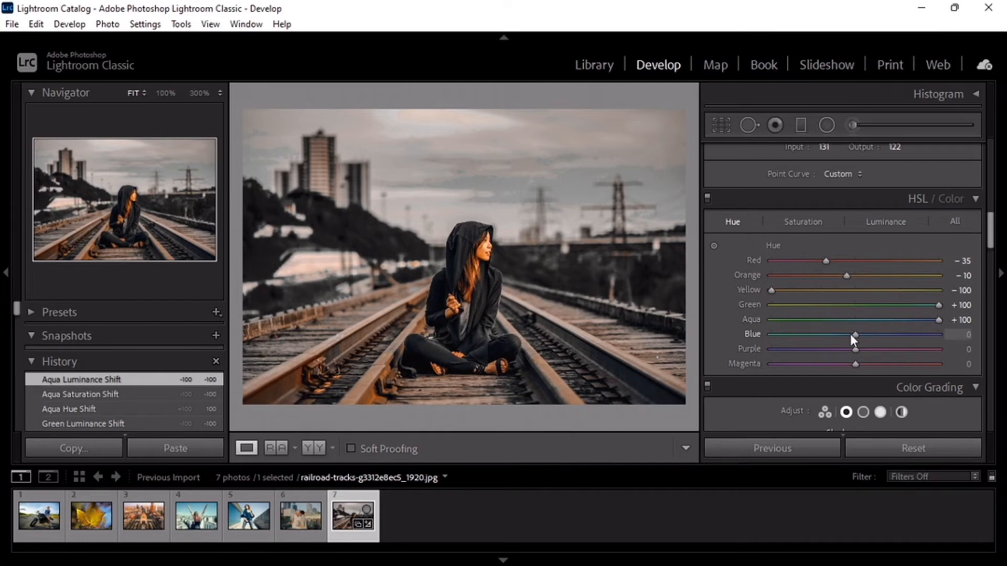
left_click_drag(850, 335, 805, 354)
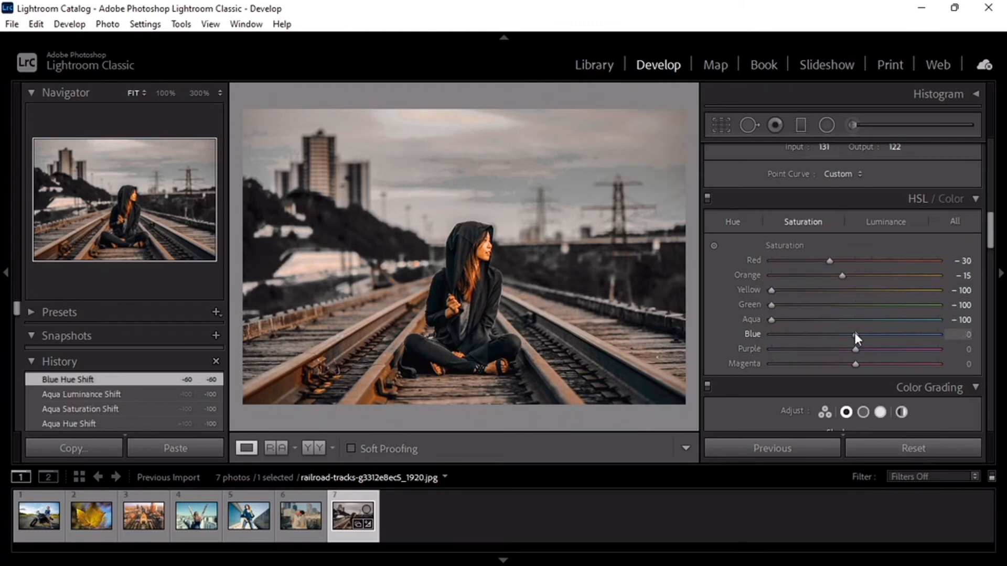
left_click_drag(855, 334, 843, 333)
left_click_drag(799, 341, 795, 340)
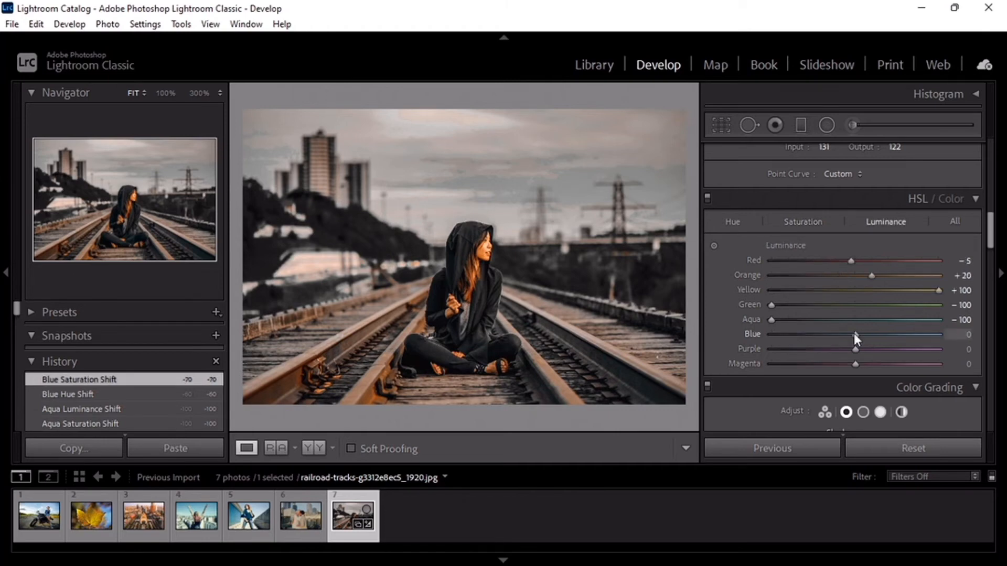
left_click_drag(854, 337, 760, 354)
Step: Set purple and magenta saturation to -100, and check the photo full screen and in the before/after comparison
key("ctrl+alt+shift+s")
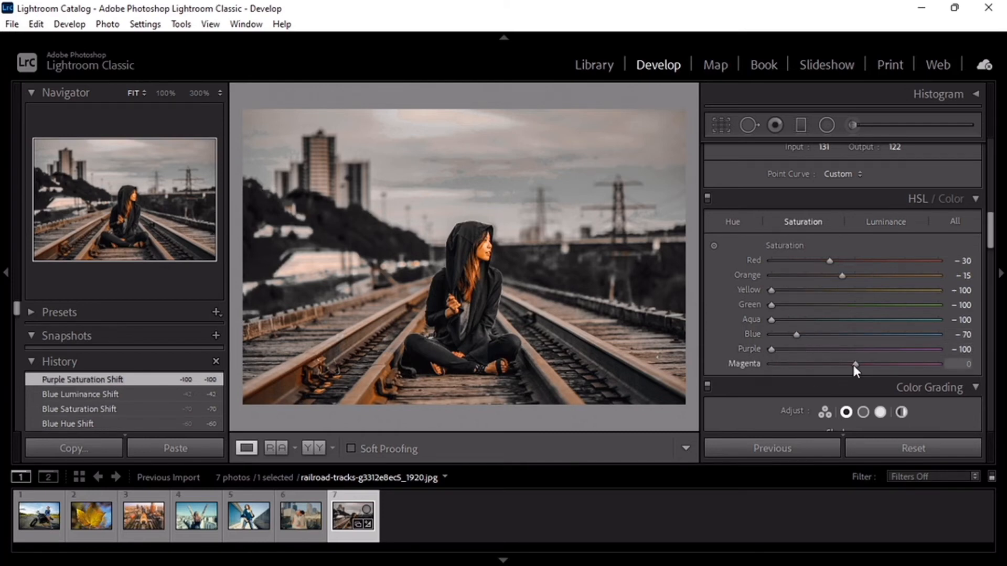
left_click_drag(853, 365, 755, 365)
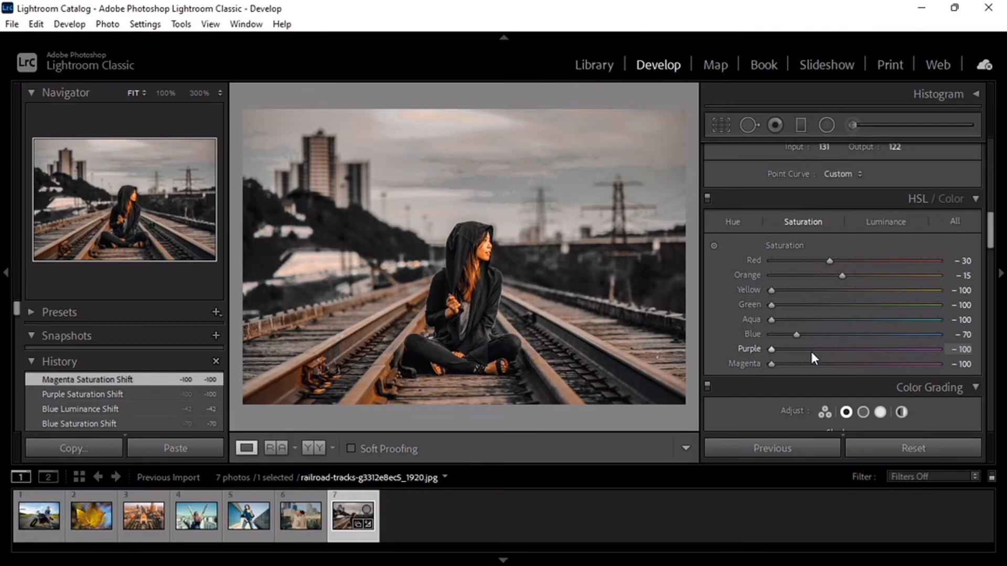
key("f")
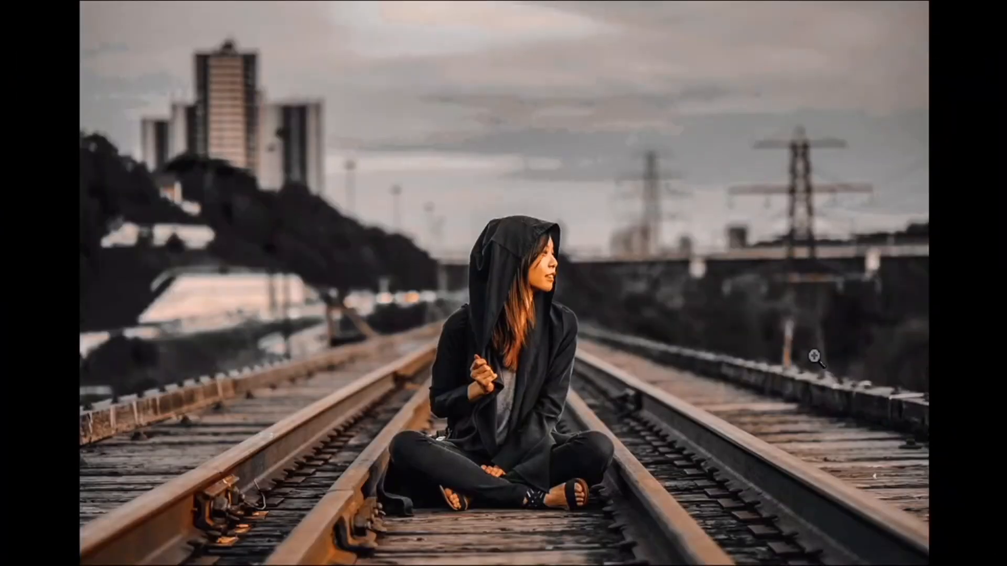
key("f")
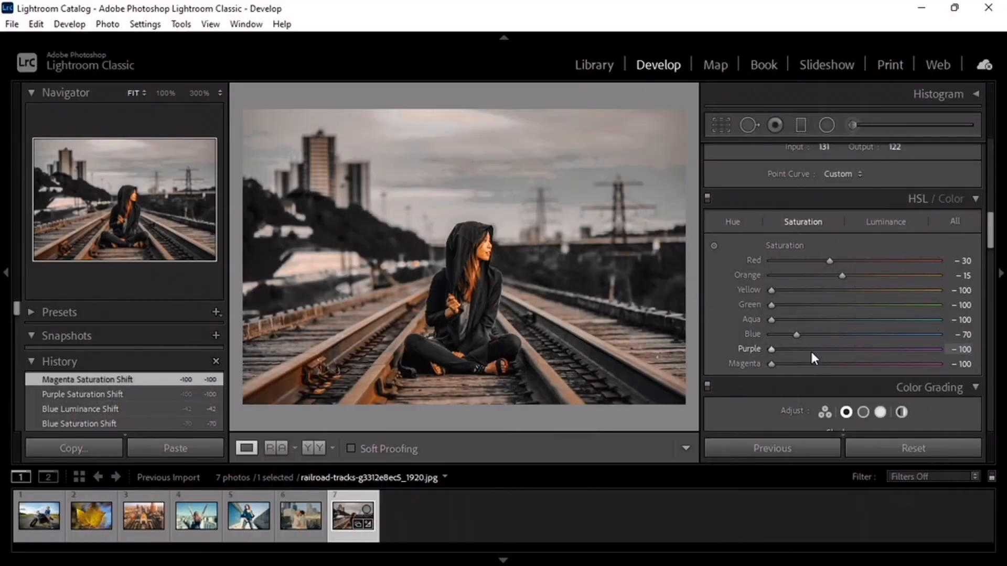
key("y")
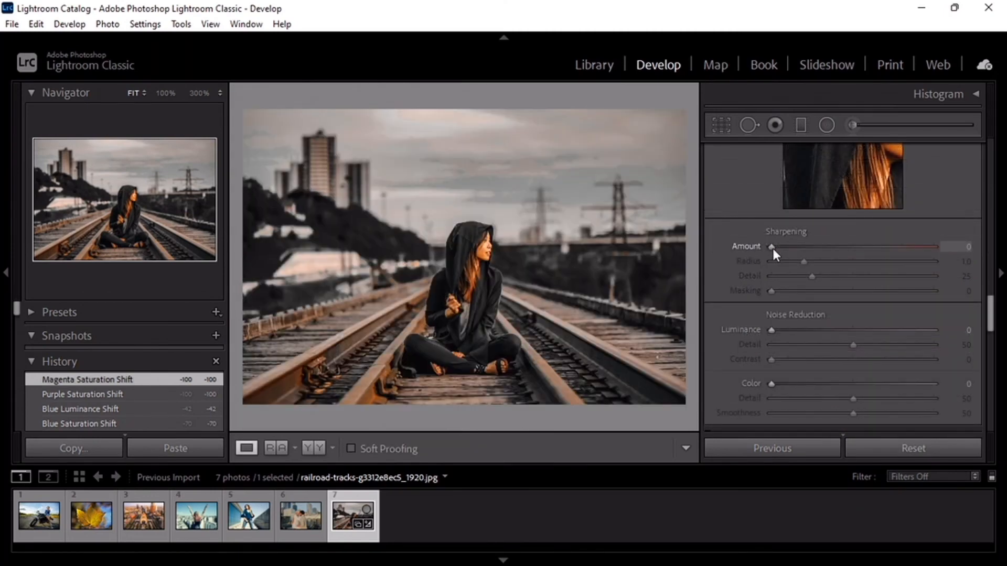
Step: Set sharpening to amount 20 and masking 10, and noise reduction to luminance 10 and contrast 15
left_click_drag(772, 248, 794, 252)
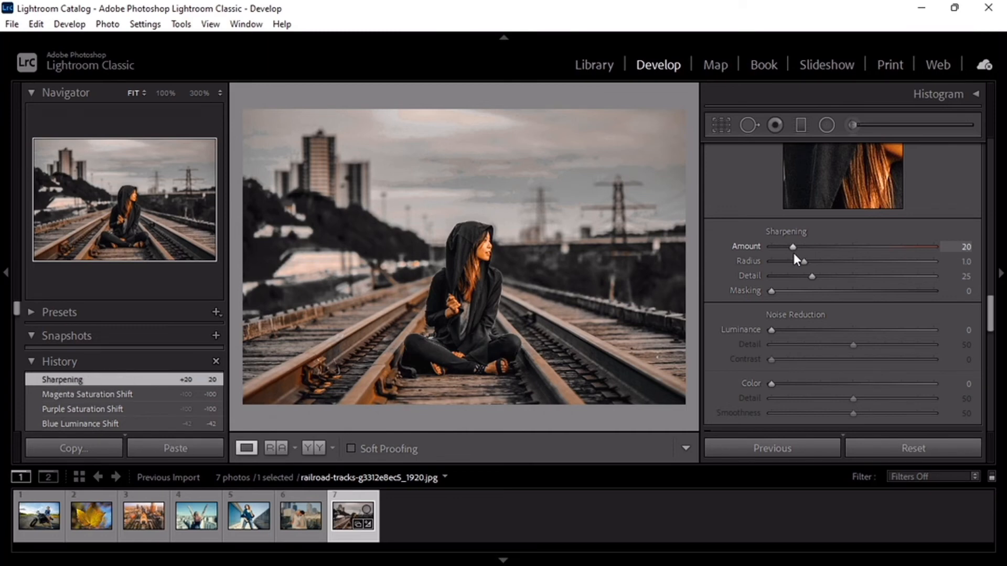
left_click_drag(771, 292, 772, 293)
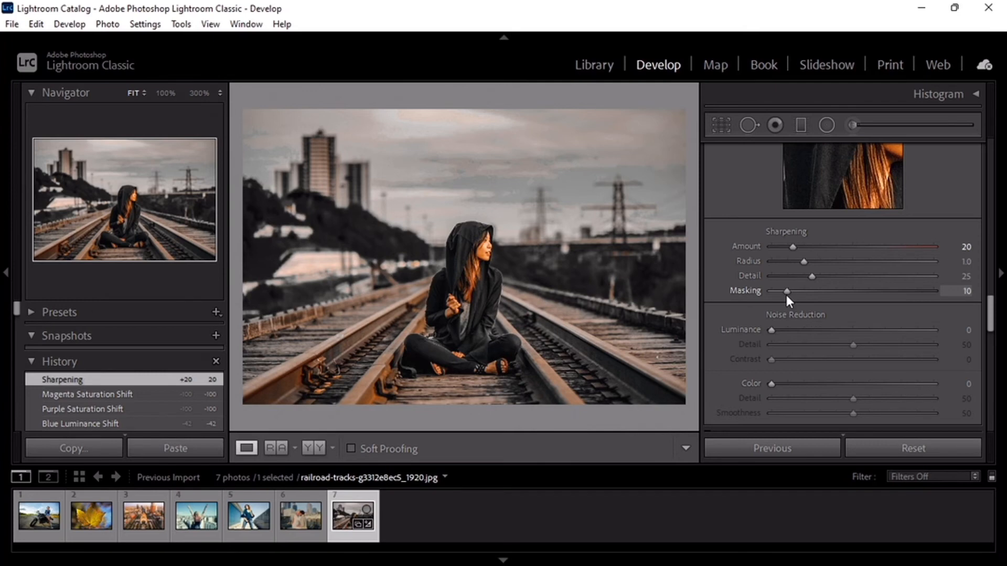
left_click_drag(785, 294, 797, 320)
Step: Set the post-crop vignette amount to -10, and review the result in before/after comparison and full screen
scroll(769, 288, "down", 2)
scroll(990, 320, "down", 10)
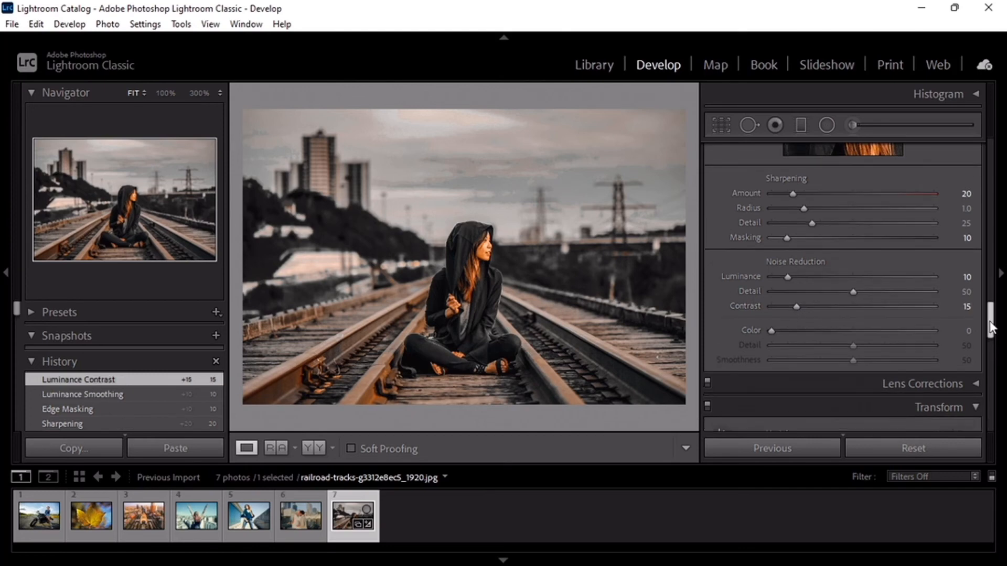
left_click_drag(852, 314, 845, 315)
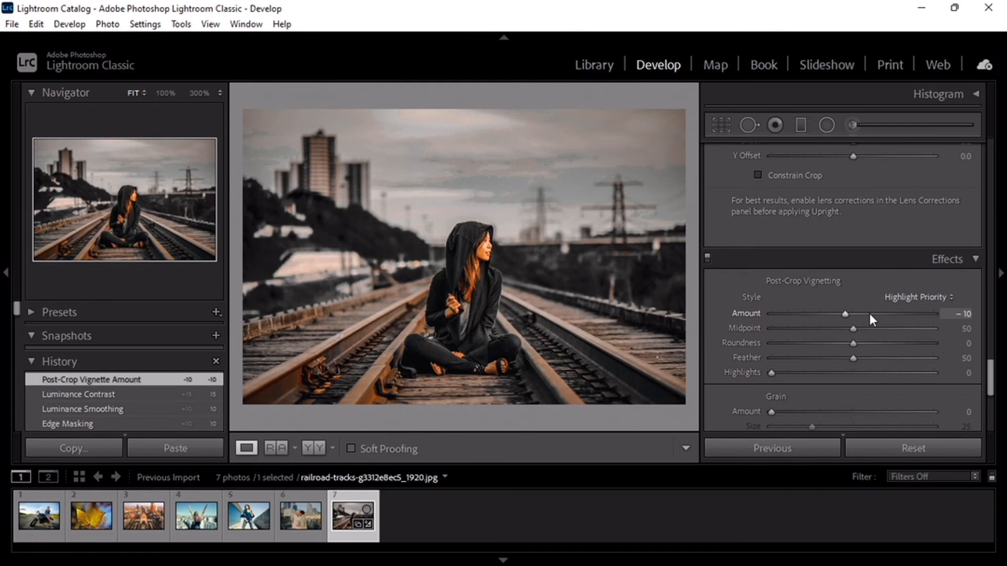
key("y")
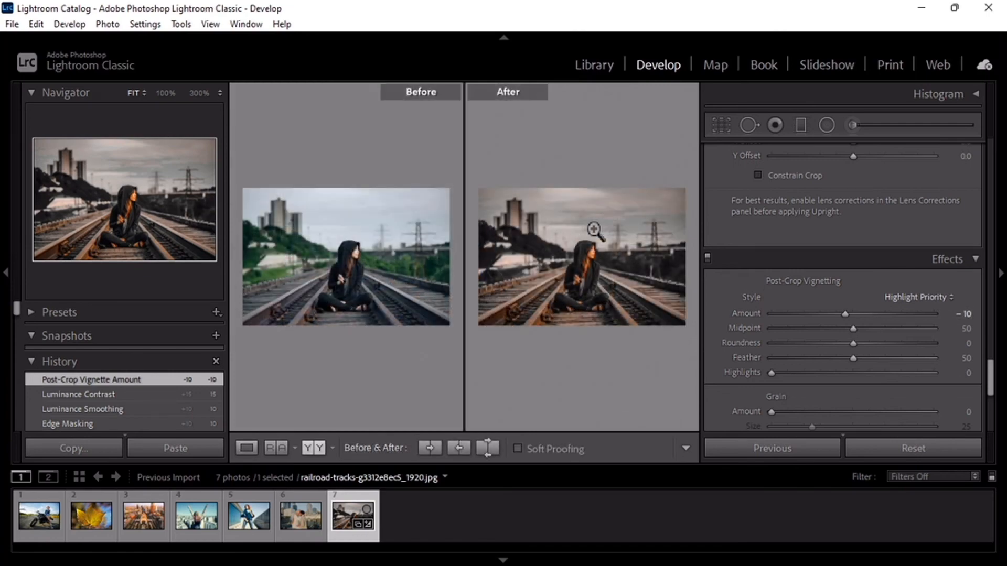
key("y")
key("f")
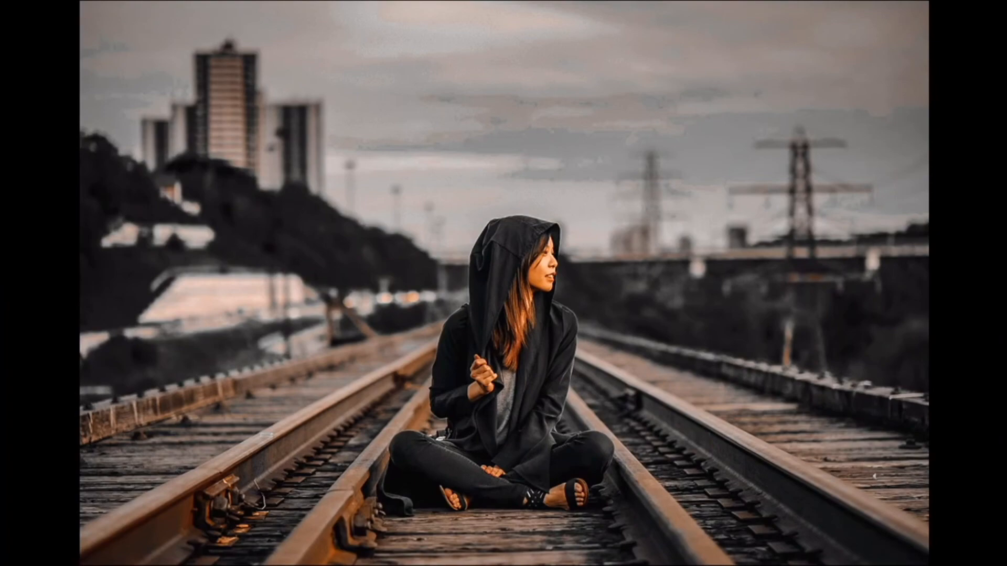
Step: Leave the full-screen preview and review the photo's point curve, HSL luminance and hue values, and Calibration settings
key("f")
left_click_drag(991, 371, 999, 213)
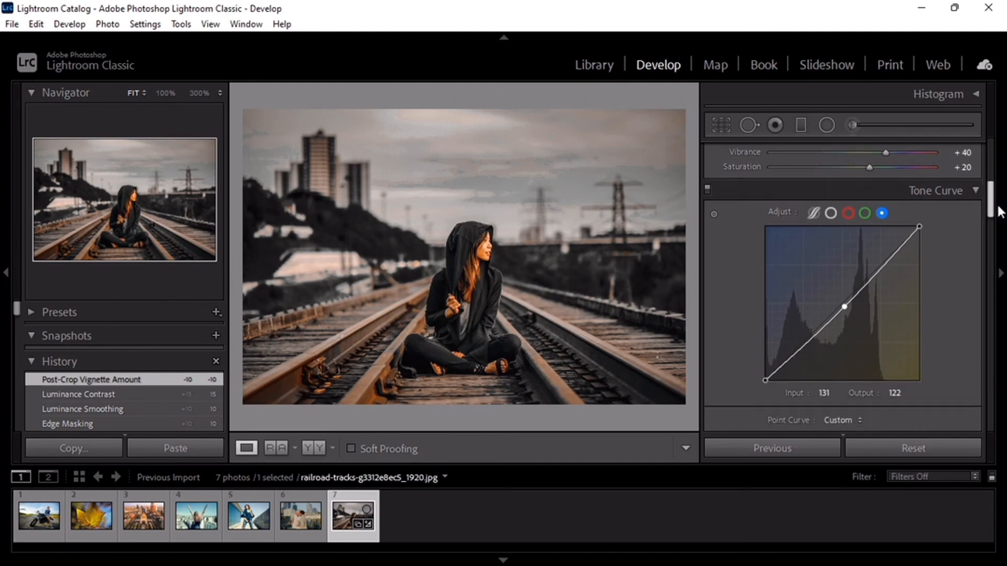
left_click(832, 214)
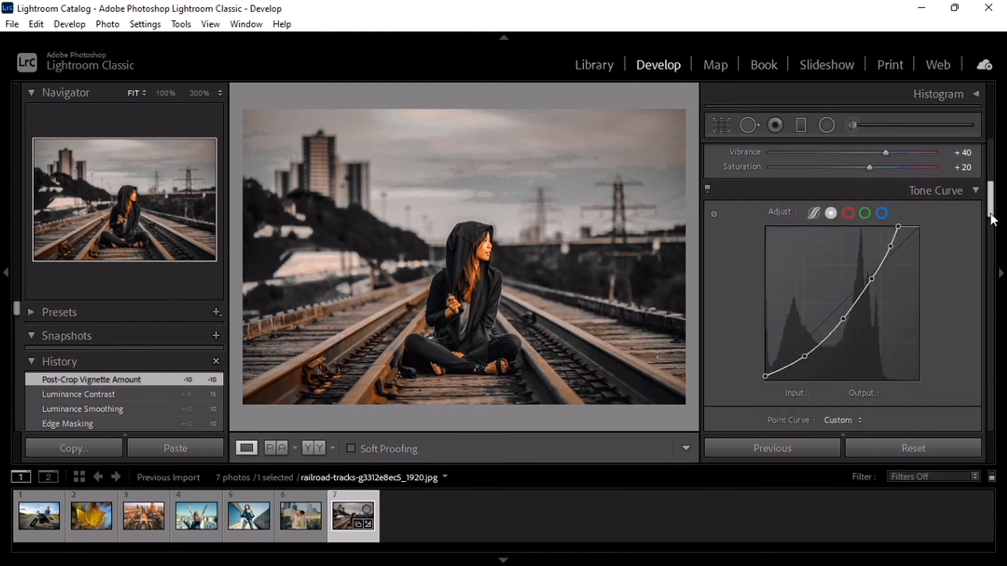
left_click_drag(990, 215, 996, 253)
left_click(885, 201)
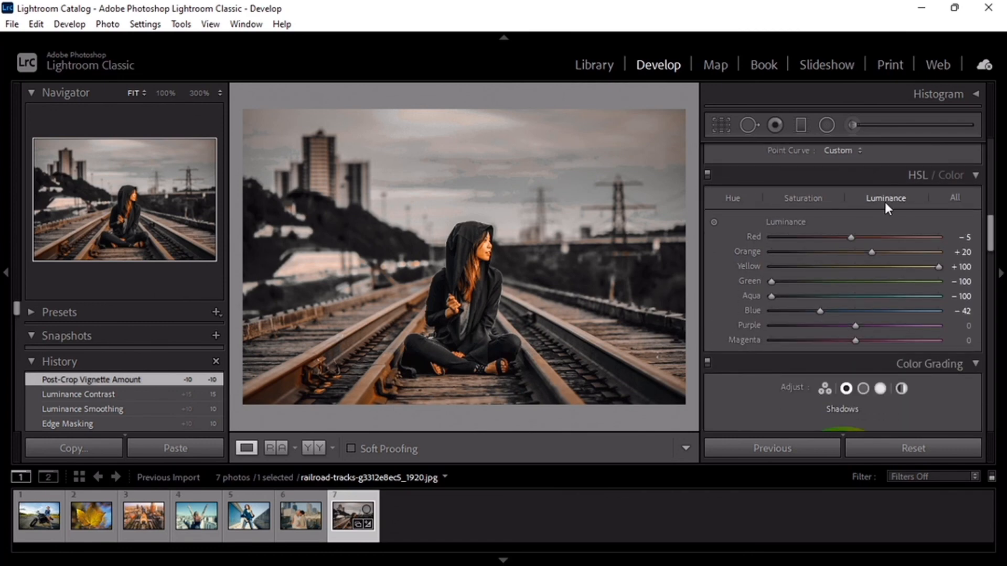
left_click(733, 197)
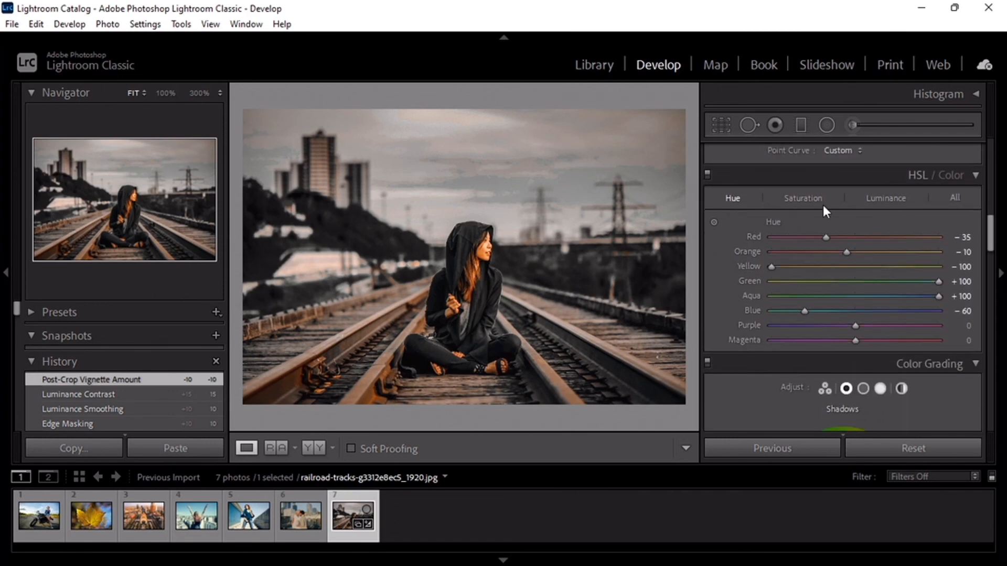
left_click_drag(993, 245, 994, 426)
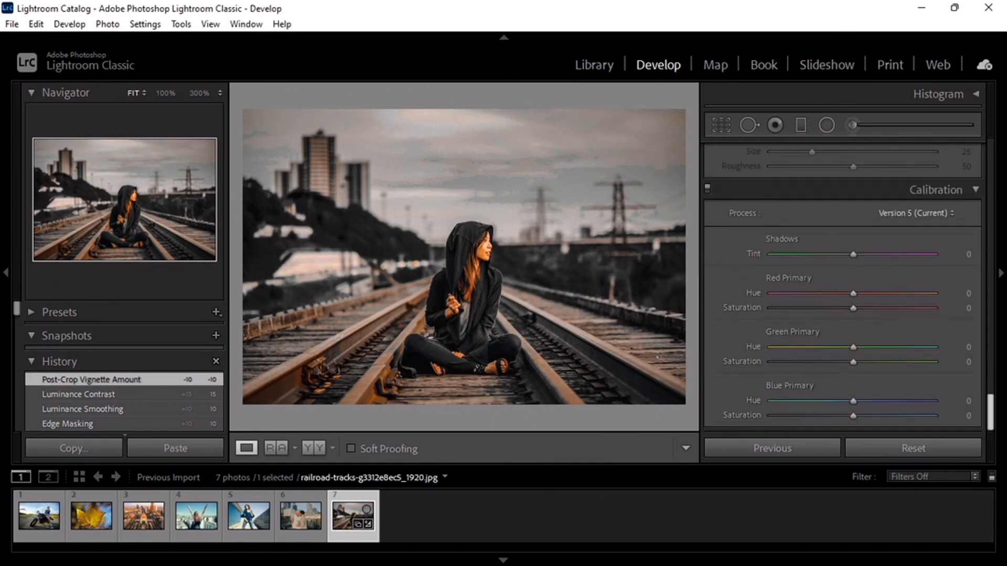
Step: Export the edited railroad-tracks photo with the Export to DNG preset, choosing the destination folder under Pictures
left_click(12, 24)
mouse_move(95, 265)
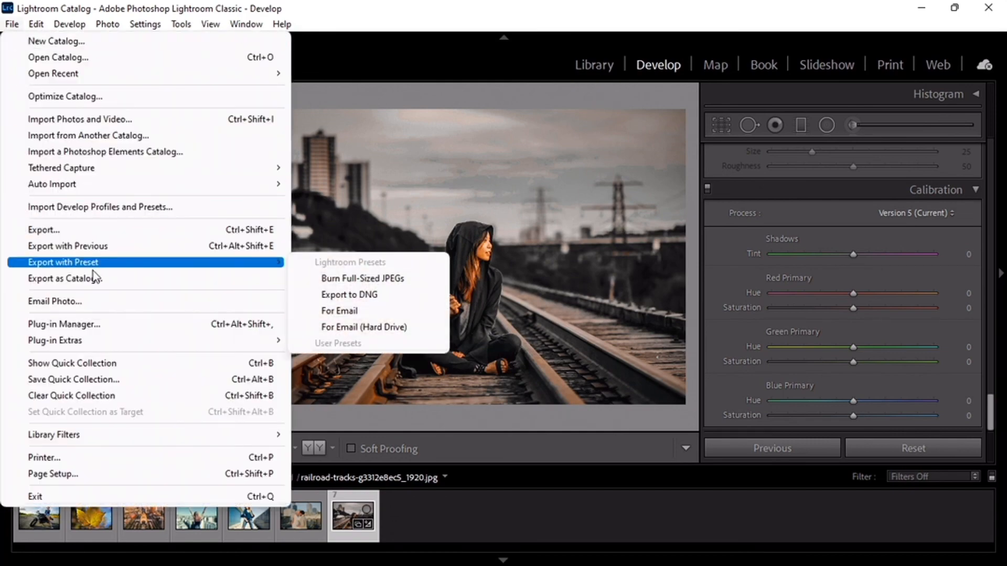
left_click(323, 296)
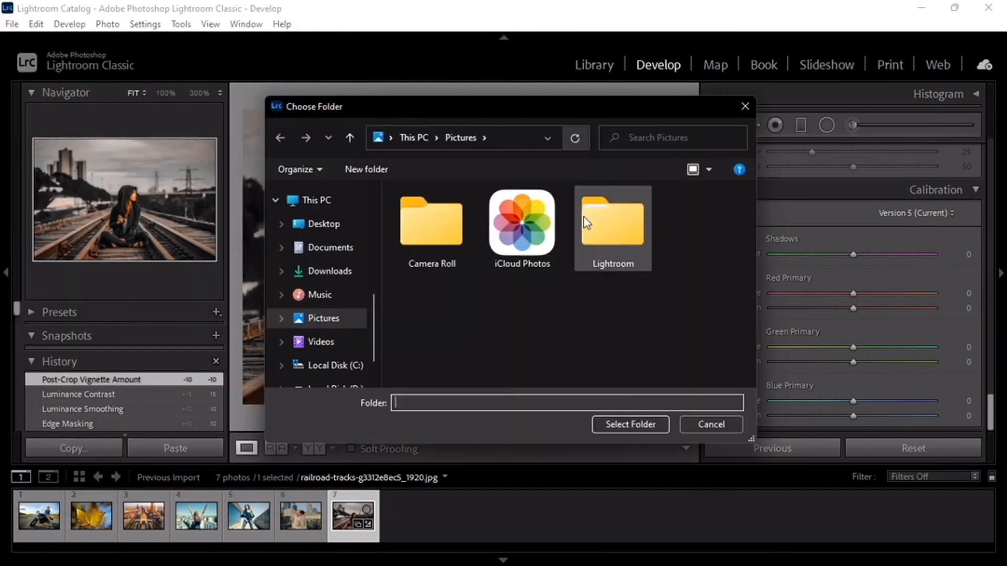
left_click(635, 427)
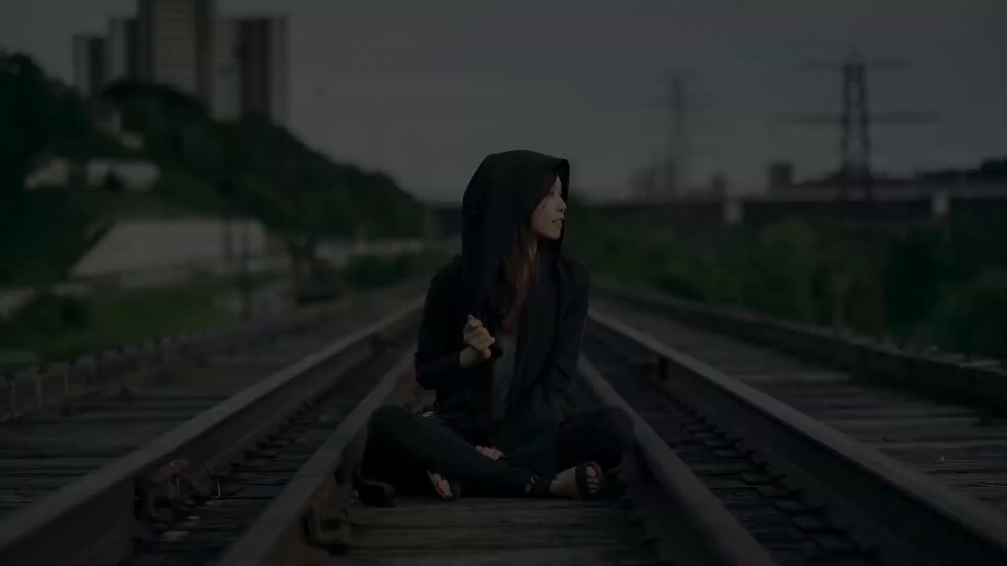